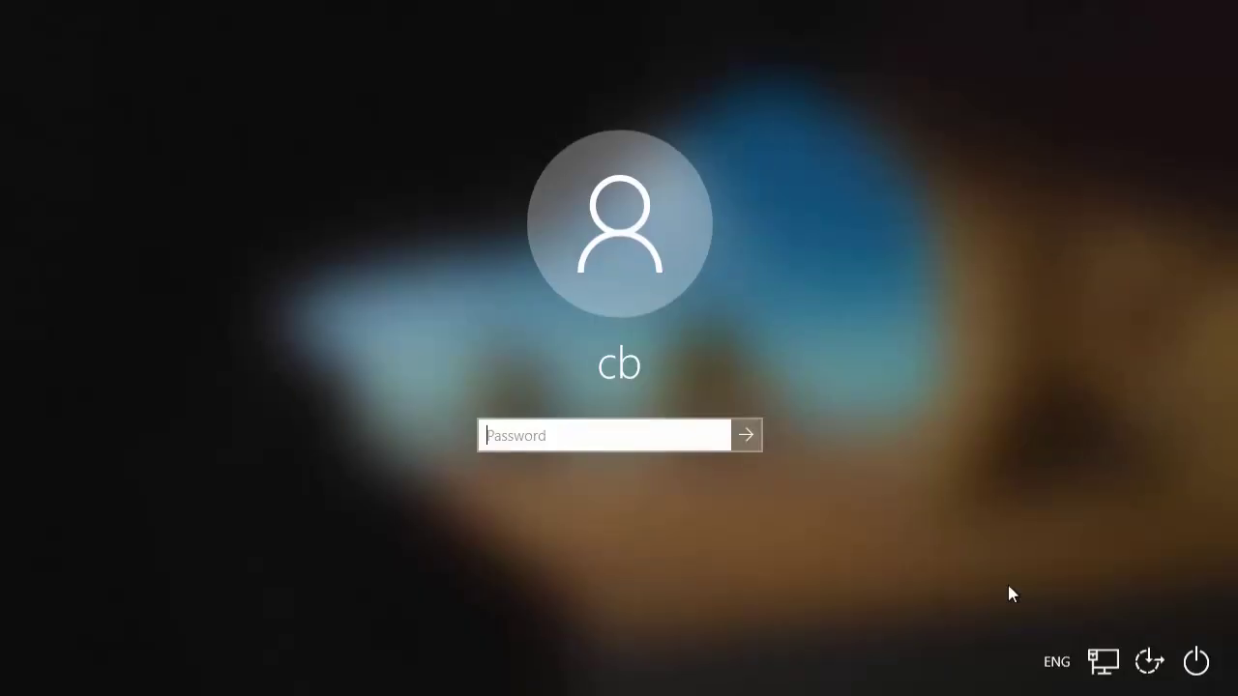
# - Shift-restart from the sign-in screen and go to Troubleshoot > Advanced options
pyautogui.click(1195, 663)
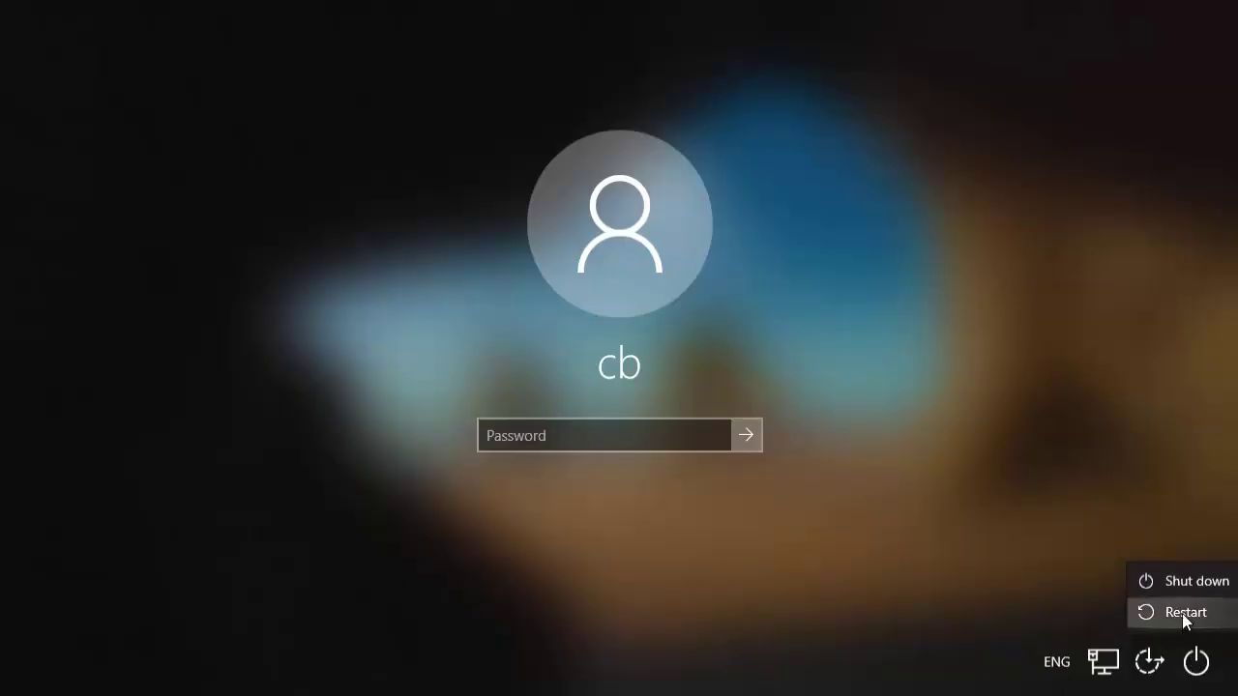
pyautogui.click(1177, 614)
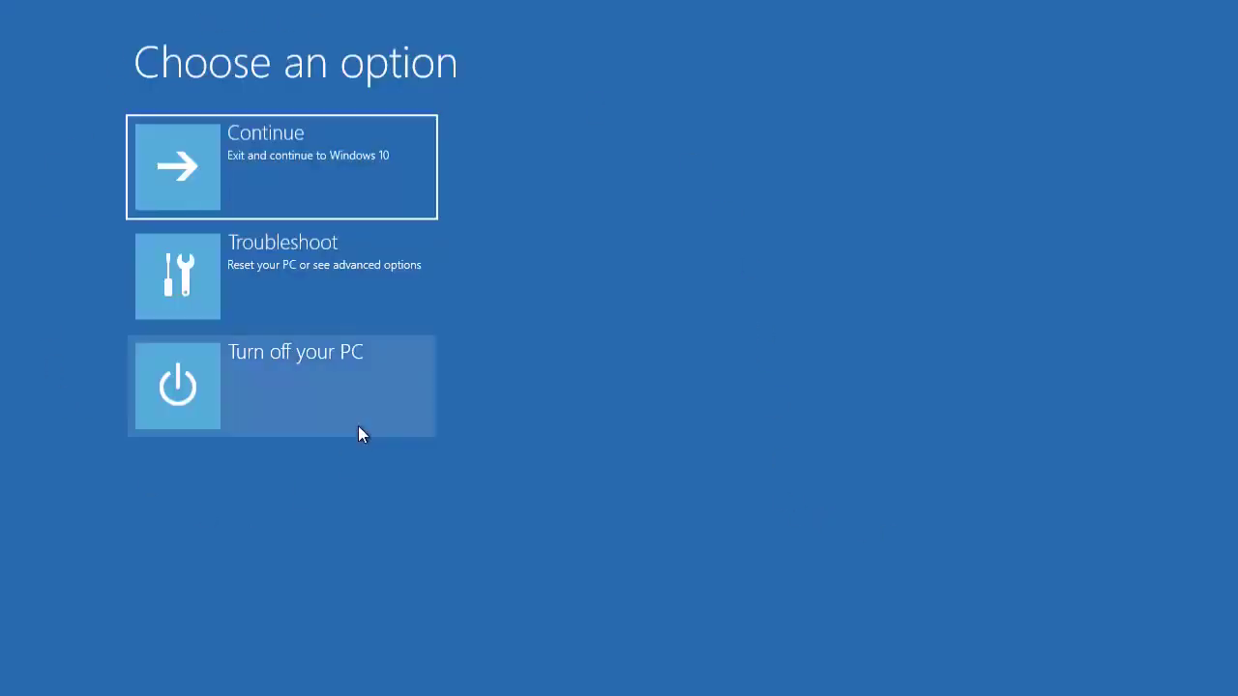
pyautogui.click(316, 276)
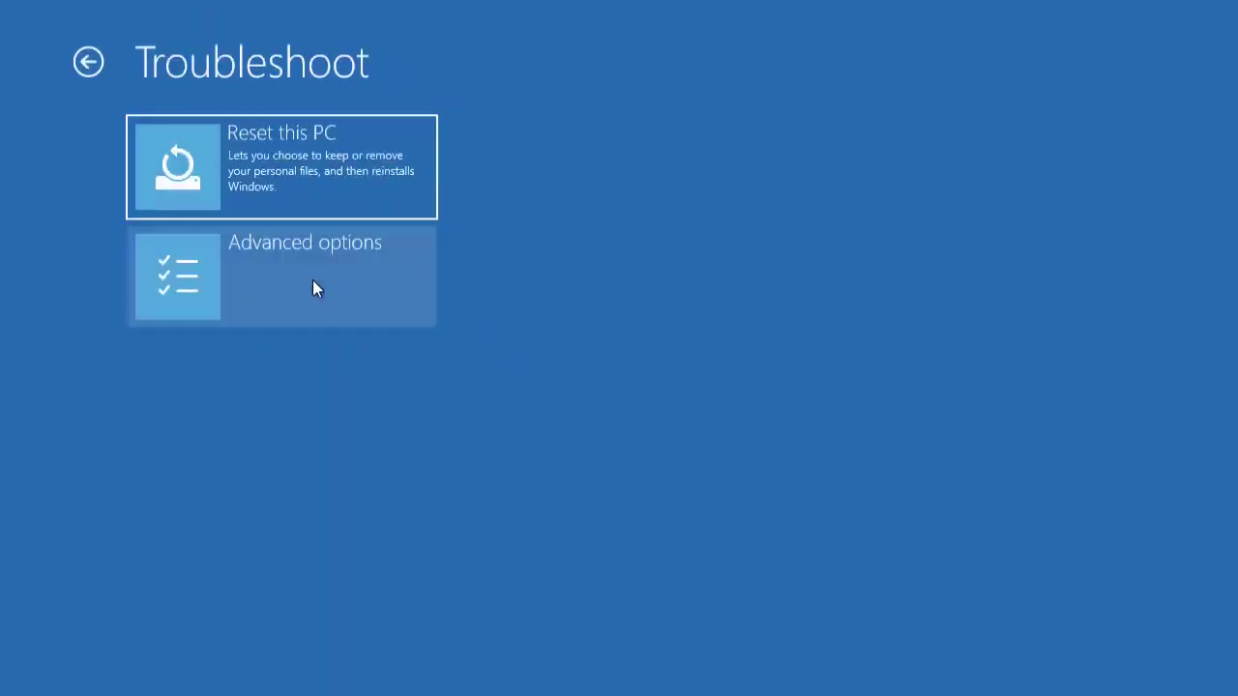
pyautogui.click(306, 291)
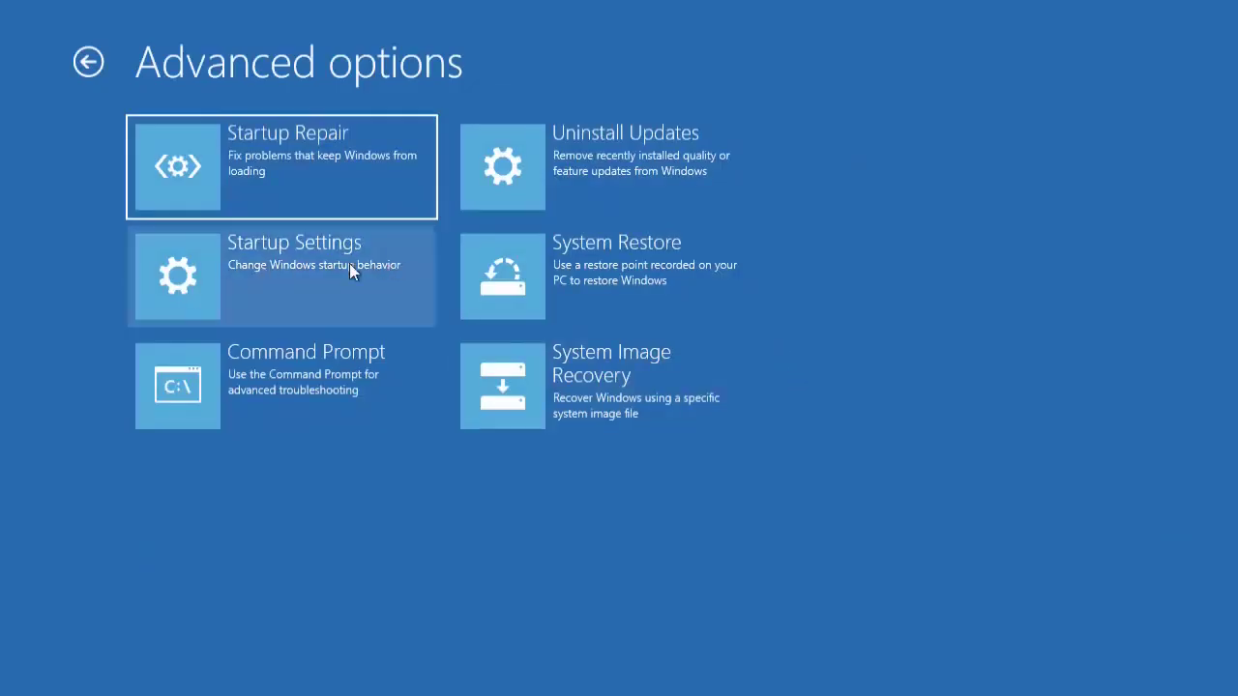
# - Choose Startup Settings under Advanced options and restart to show the numbered boot choices
pyautogui.click(292, 281)
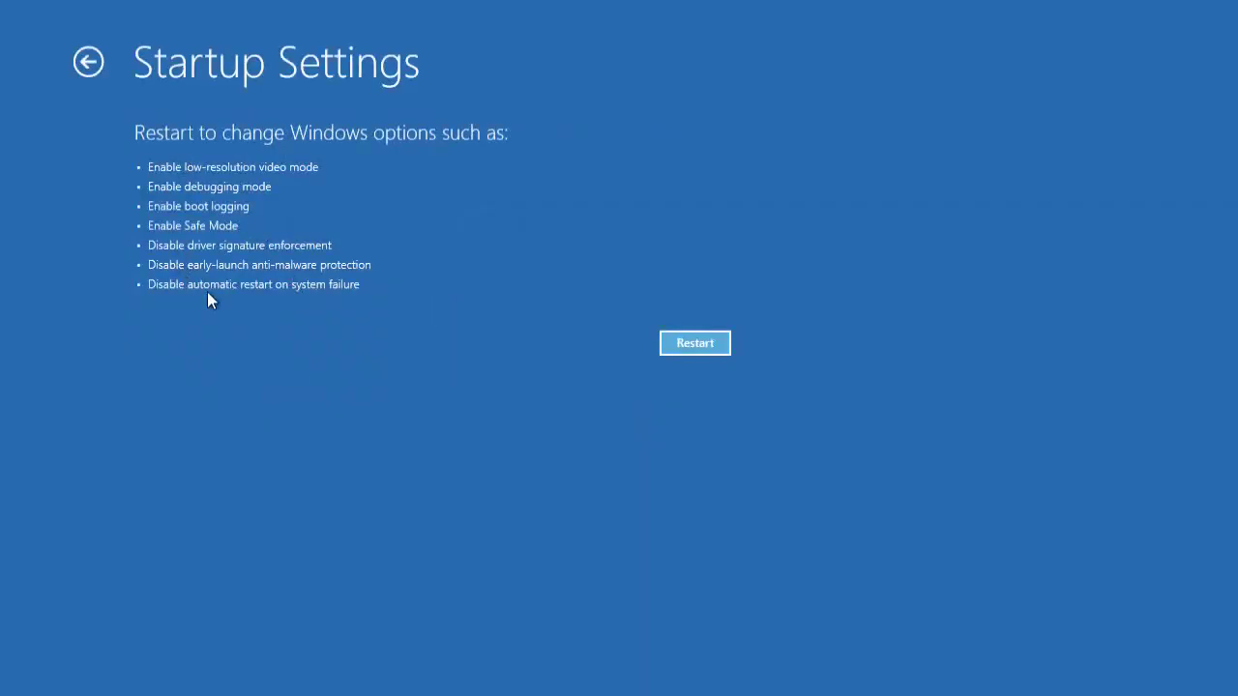
pyautogui.click(682, 345)
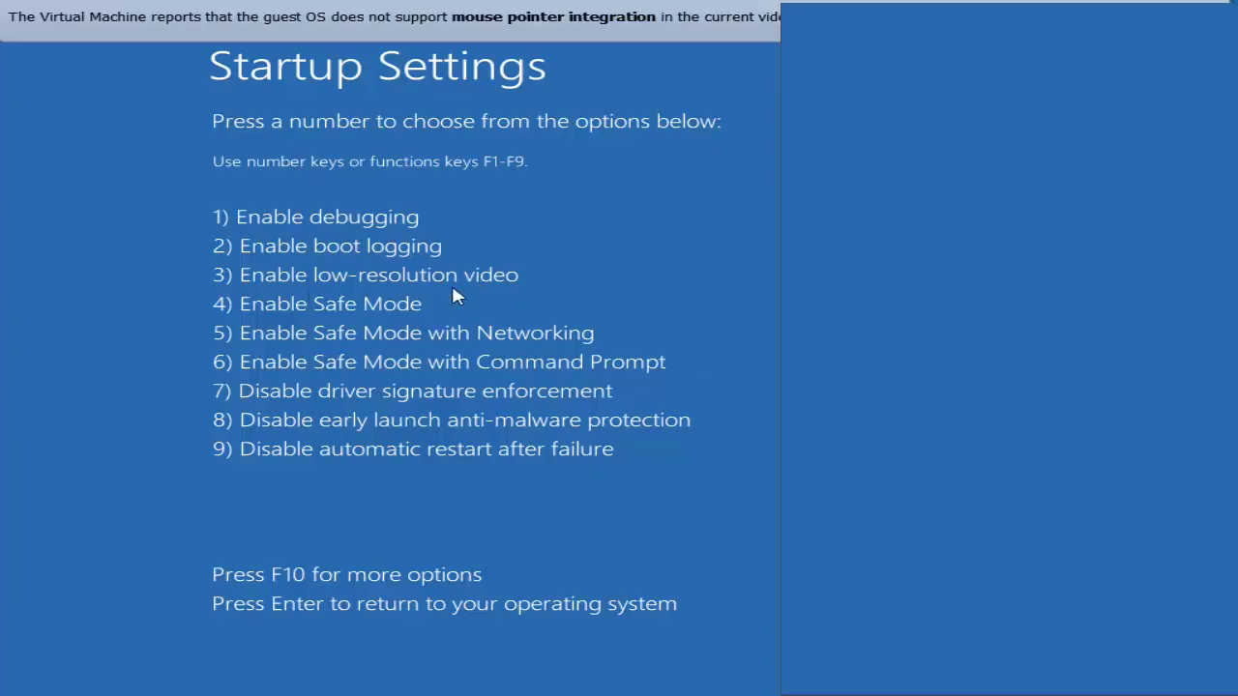
# - Pick option 5, Enable Safe Mode with Networking, using F5
pyautogui.press('F5')
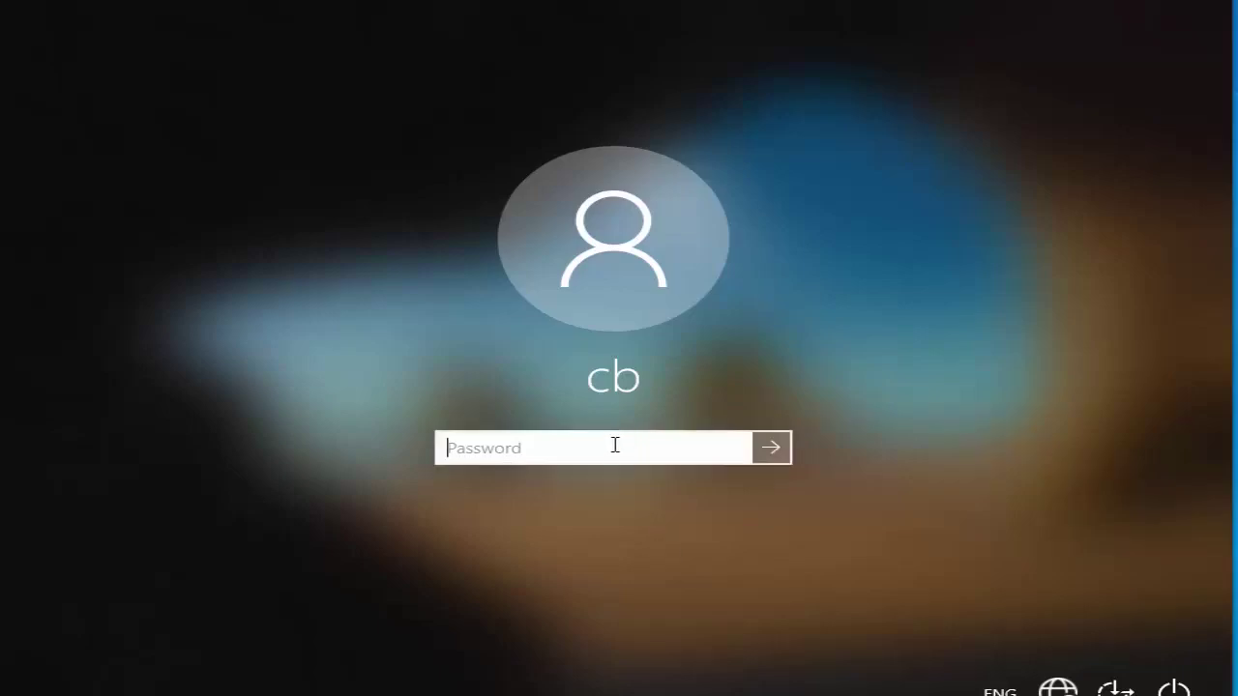
# - Enter the account password to sign in to the black Safe Mode desktop
pyautogui.write('******')
pyautogui.click(765, 449)
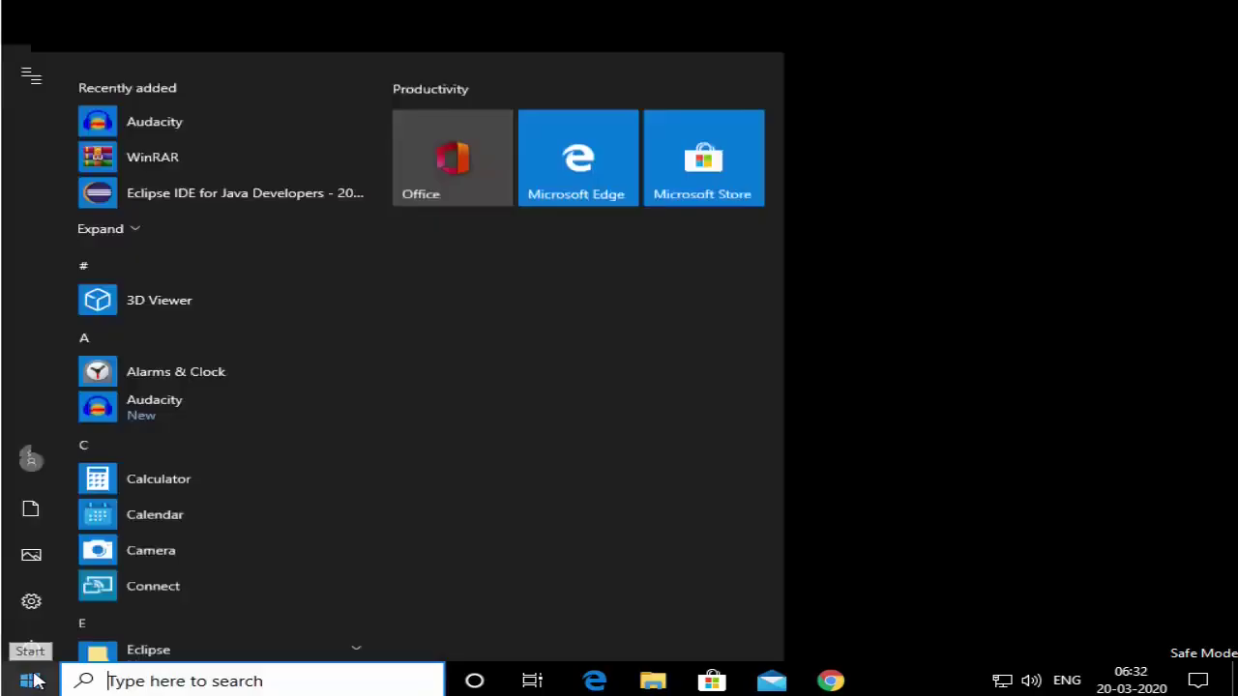
pyautogui.moveTo(58, 638)
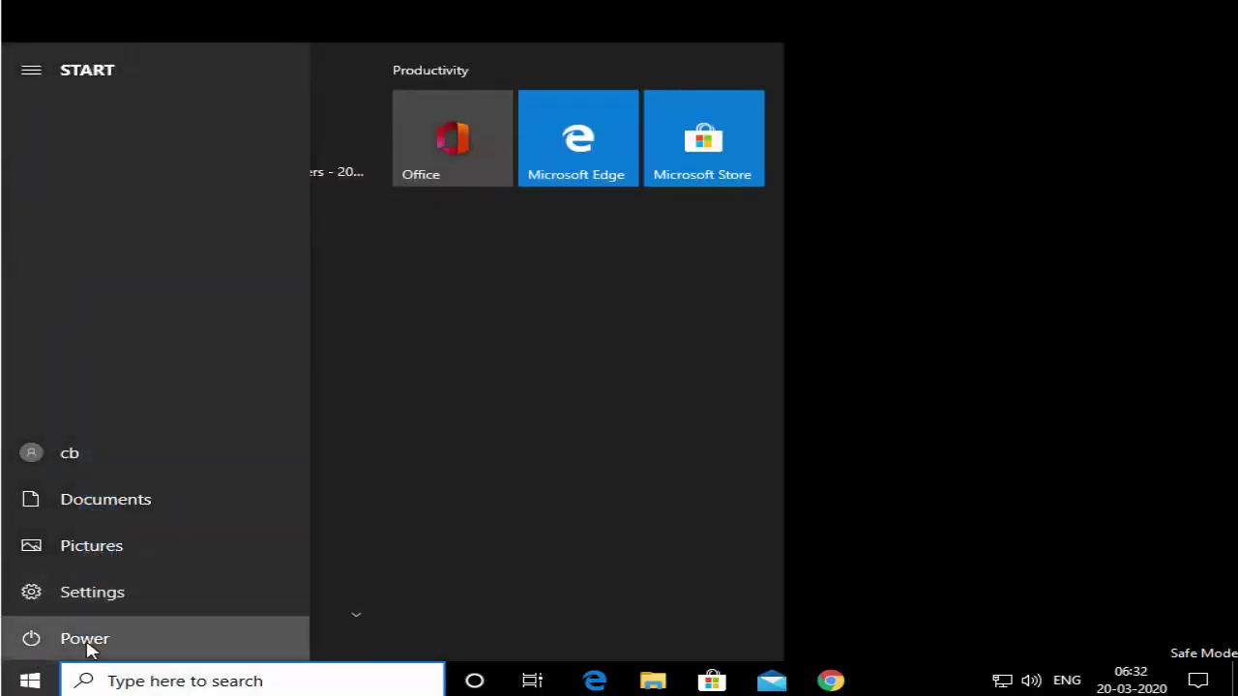
# - Restart from the Start menu's Power options to leave Safe Mode
pyautogui.click(90, 646)
pyautogui.click(90, 598)
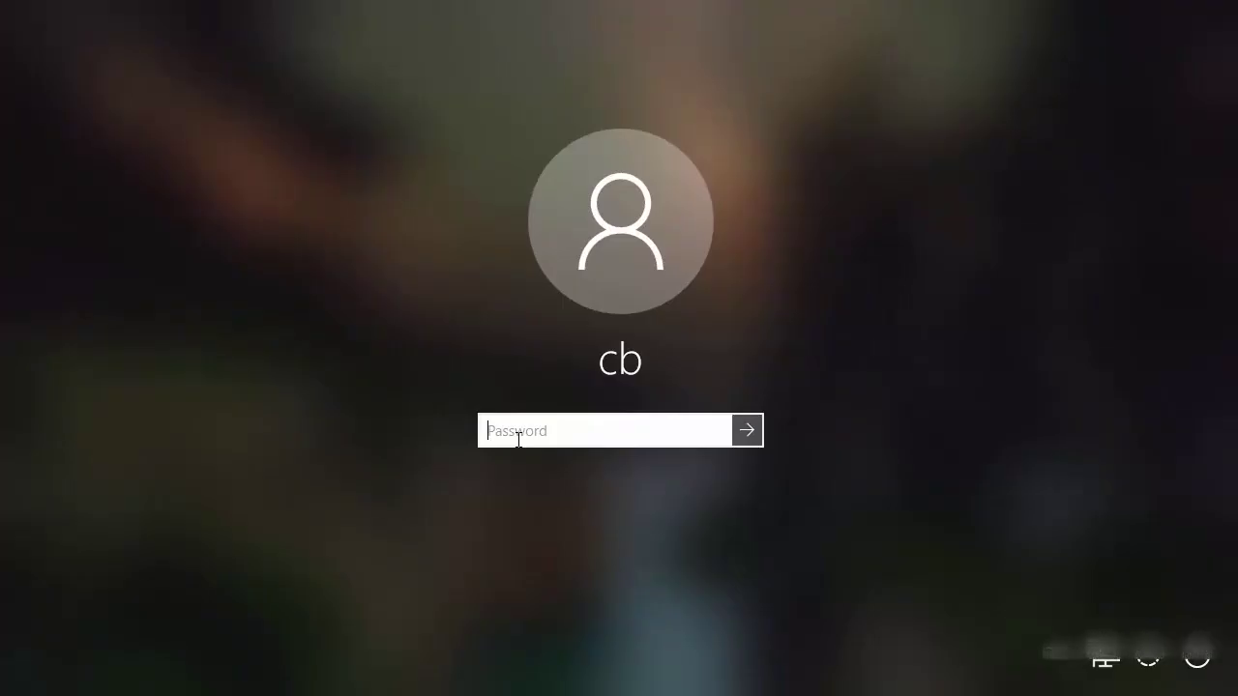
# - Enter the account password to reach the normal blue Windows desktop
pyautogui.write('******')
pyautogui.press('Return')
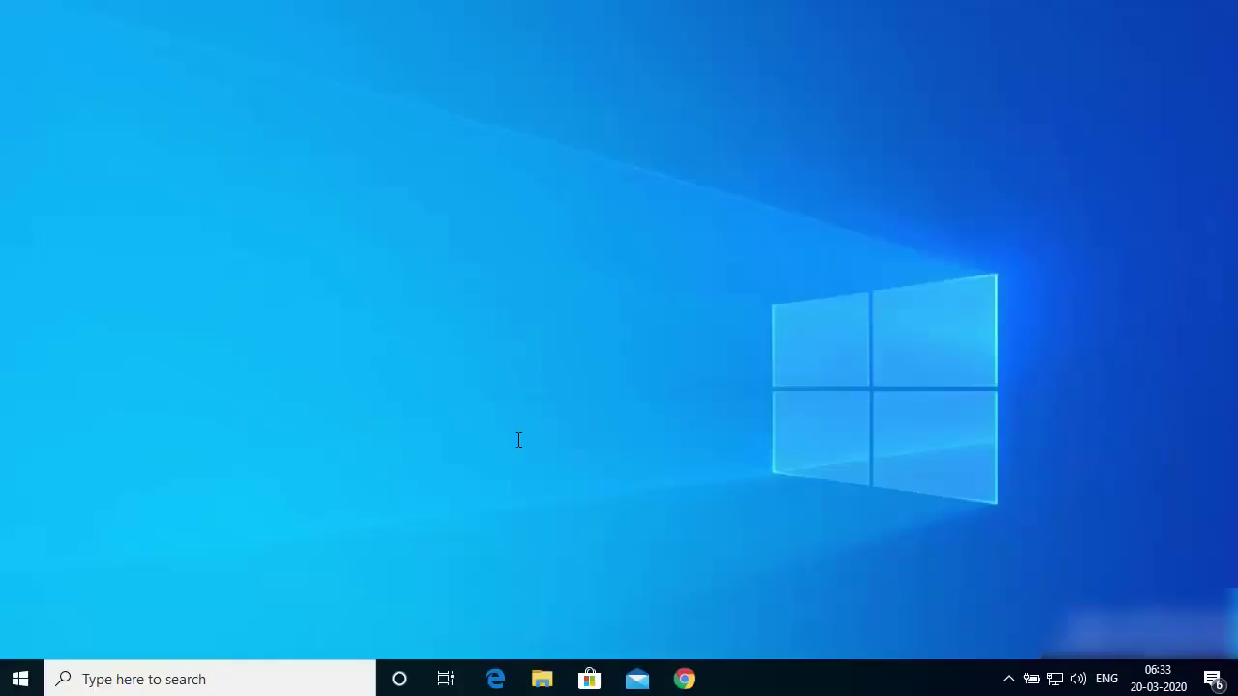